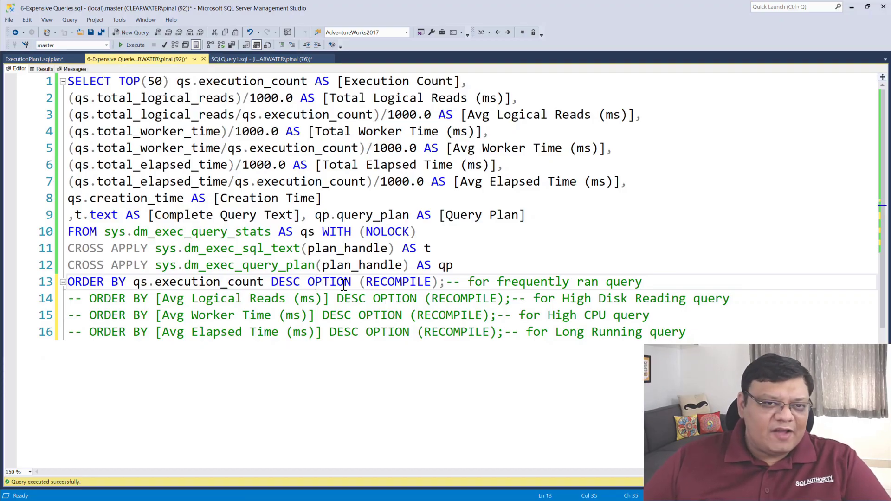
# Step: Run the top-50 expensive-queries script to show execution counts, logical reads and worker times
pyautogui.click(126, 48)
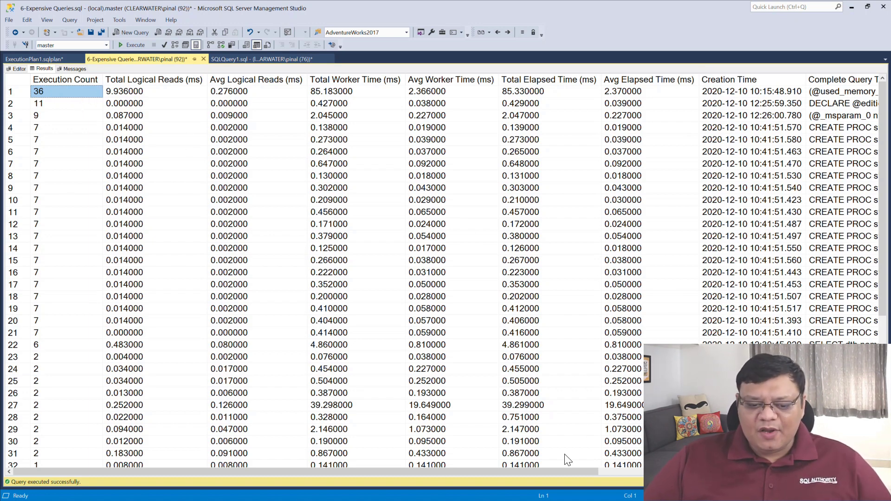
pyautogui.moveTo(556, 472); pyautogui.dragTo(717, 472)
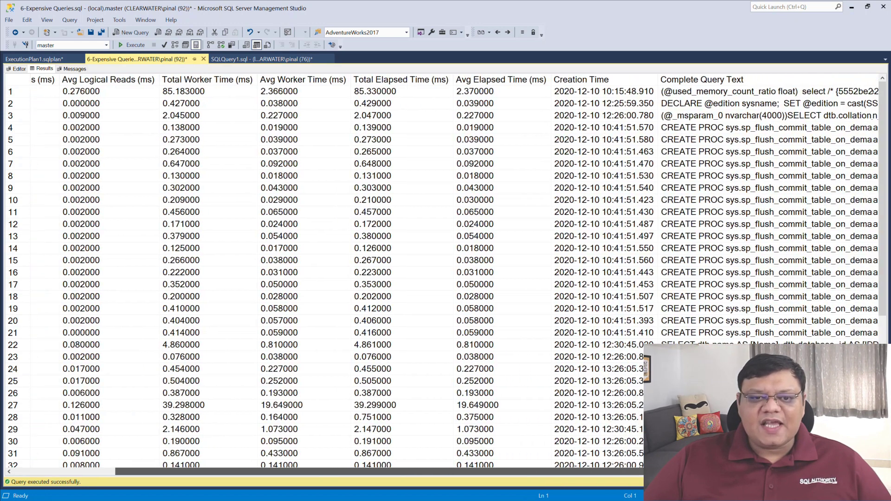
pyautogui.hscroll(5, 446, 279)
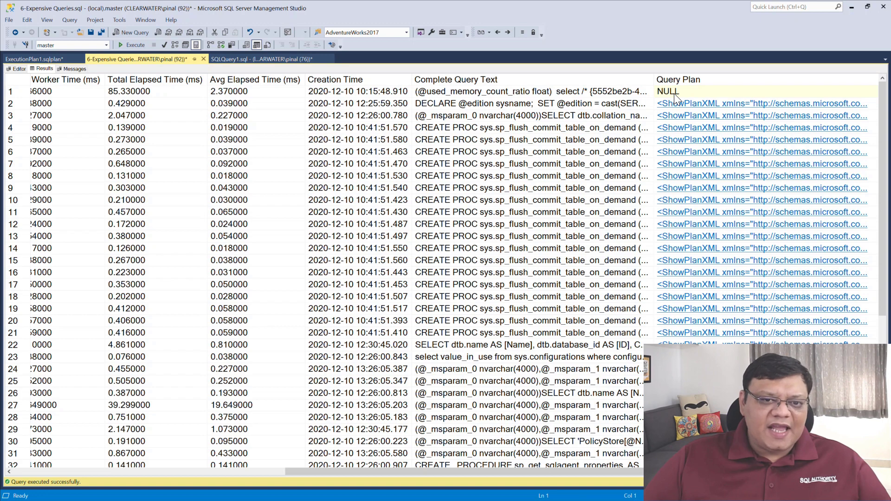
# Step: View row 2's graphical plan with its 0% ASSIGN step, then return to the script
pyautogui.click(703, 105)
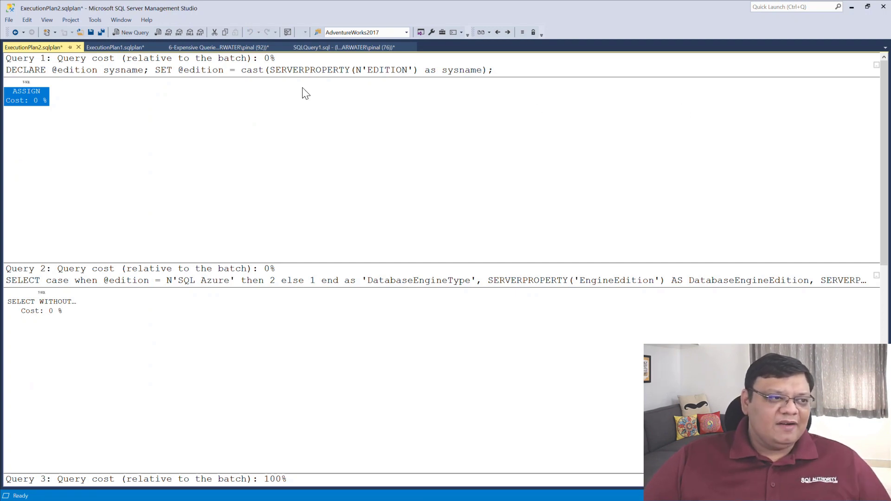
pyautogui.hotkey('ctrl', 'Tab')
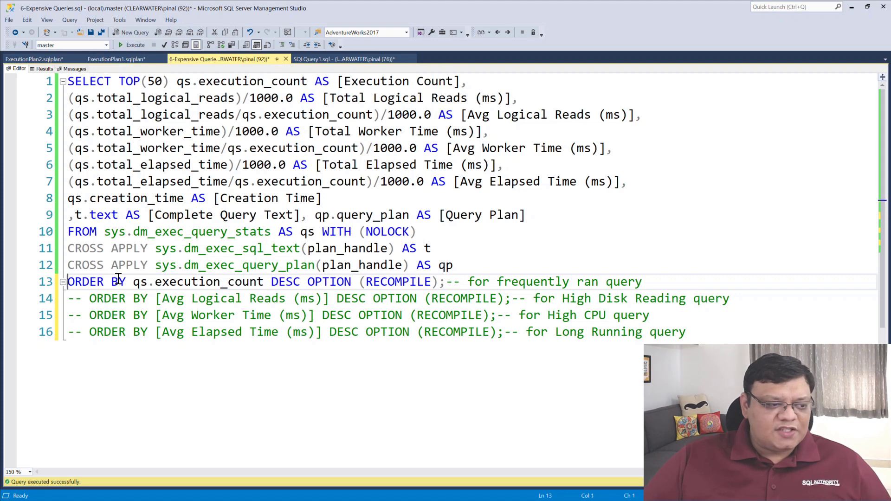
pyautogui.write('--')
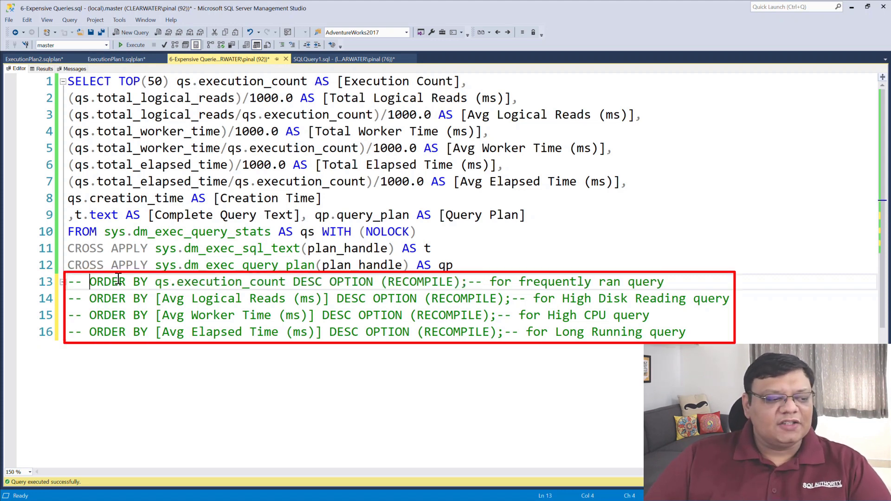
# Step: Uncomment the Avg Logical Reads ORDER BY line in the script
pyautogui.press('Down')
pyautogui.press('Left')
pyautogui.press('BackSpace')
pyautogui.press('BackSpace')
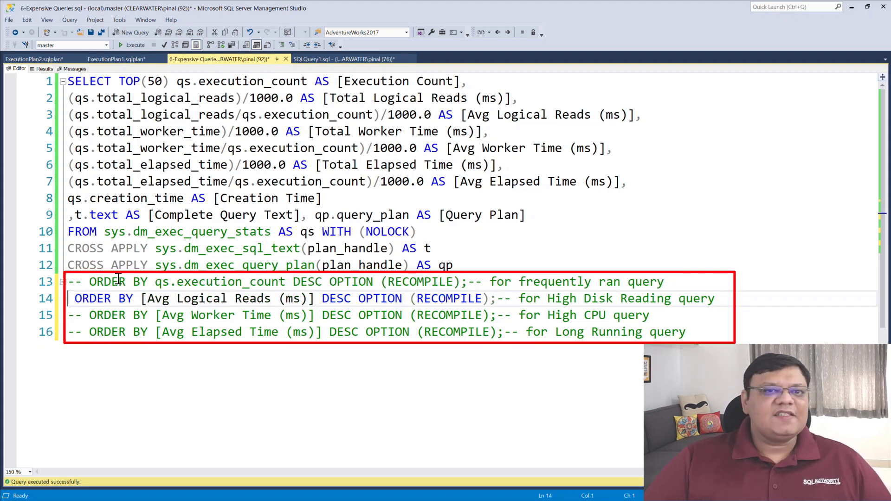